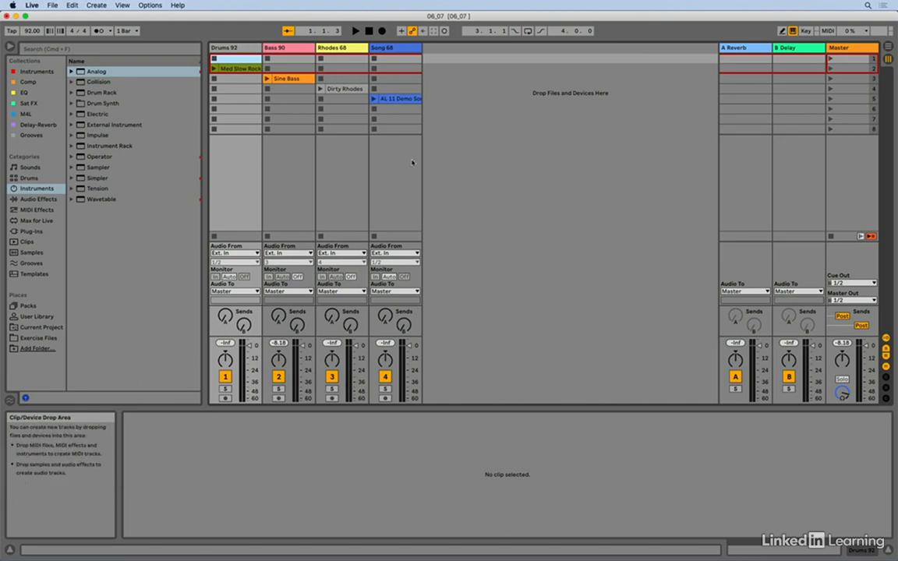
- Set the Sine Bass clip's warp mode to Tones and play the clip briefly at the current tempo
{"action": "left_click", "coordinate": [292, 79]}
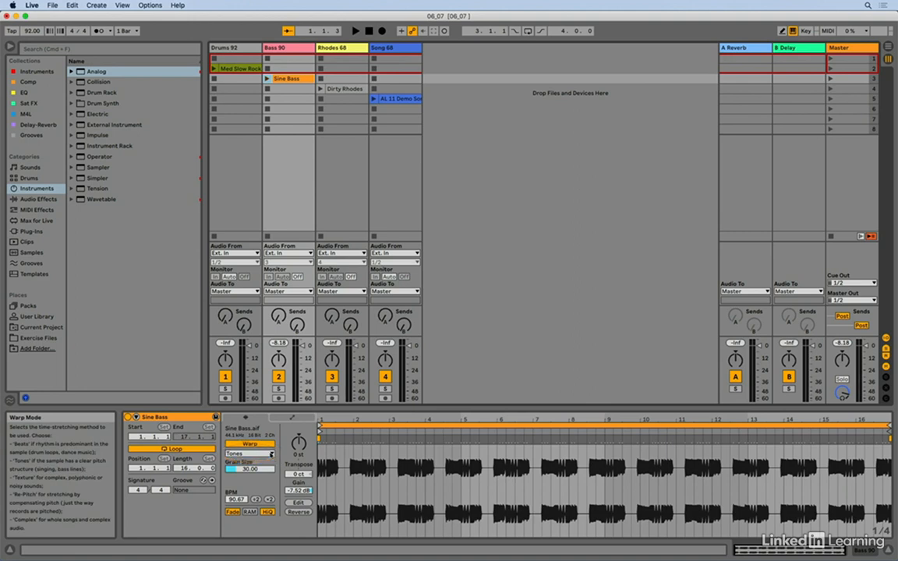
{"action": "left_click", "coordinate": [270, 453]}
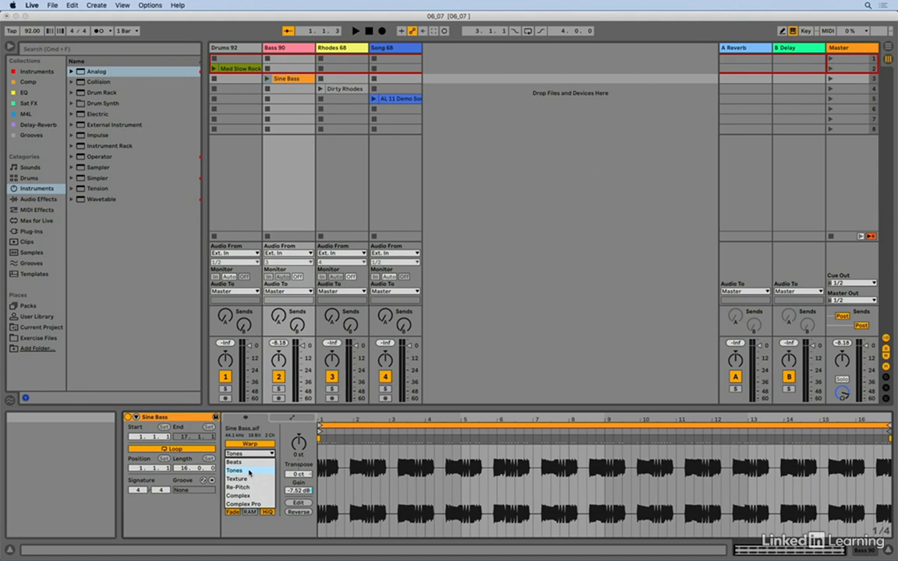
{"action": "left_click", "coordinate": [249, 472]}
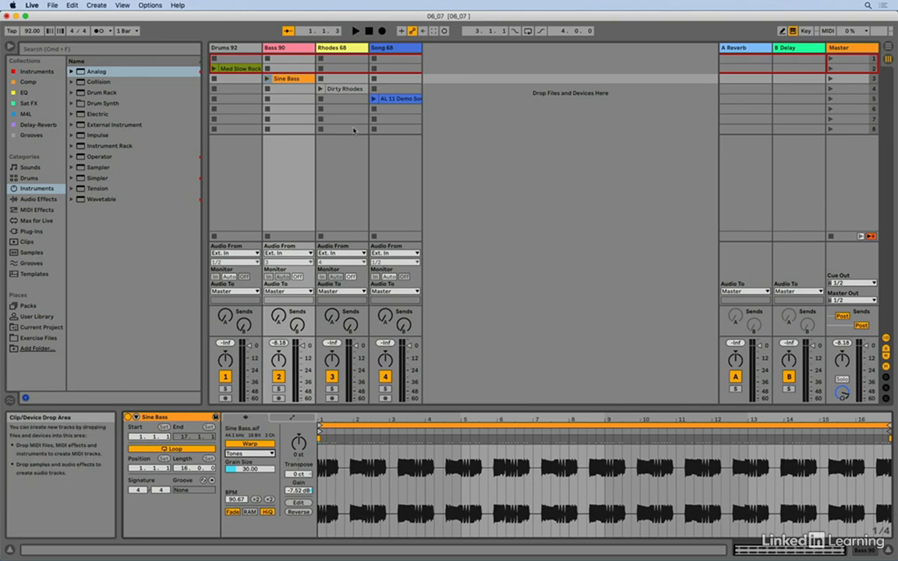
{"action": "left_click", "coordinate": [268, 78]}
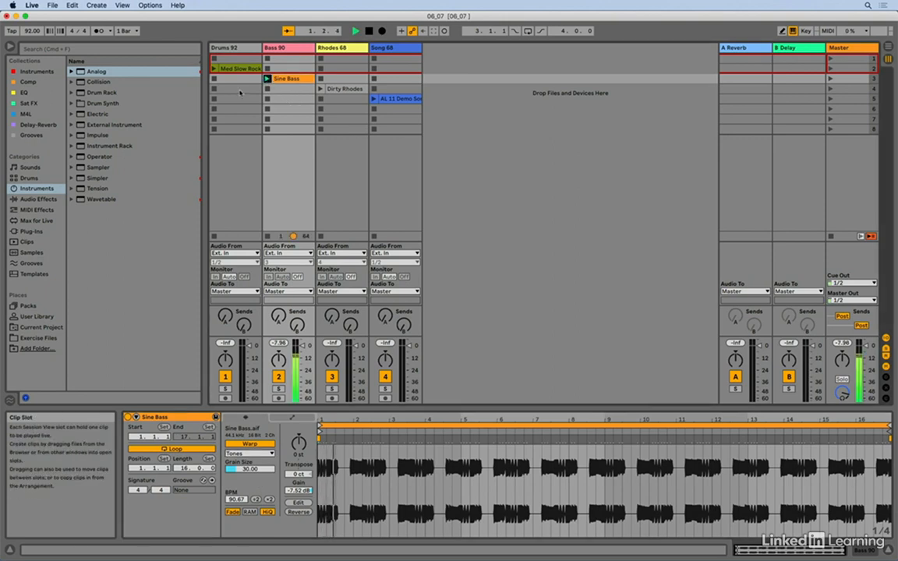
{"action": "key", "text": "space"}
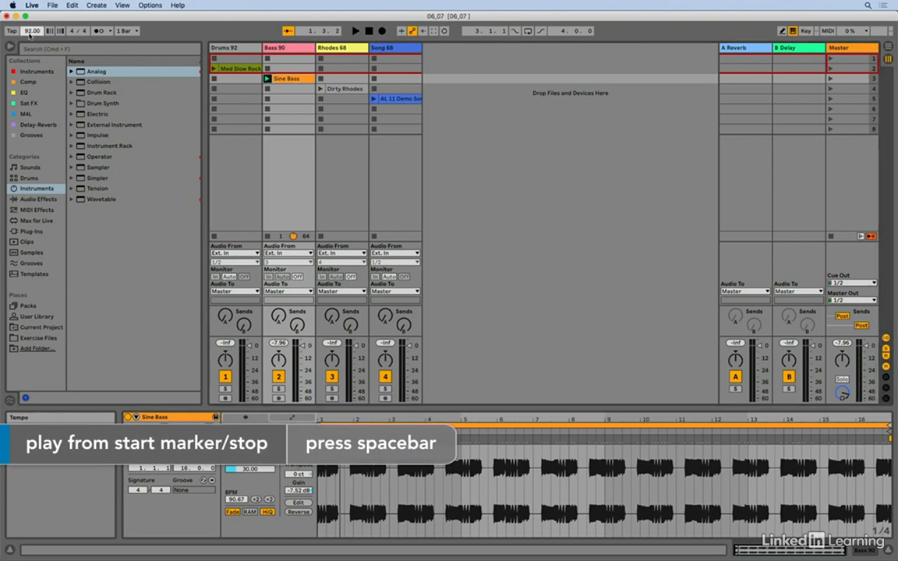
- Play the Sine Bass clip at 68 BPM, raising the tempo to 73 BPM and its grain size to 58.06
{"action": "type", "text": "68"}
{"action": "key", "text": "Return"}
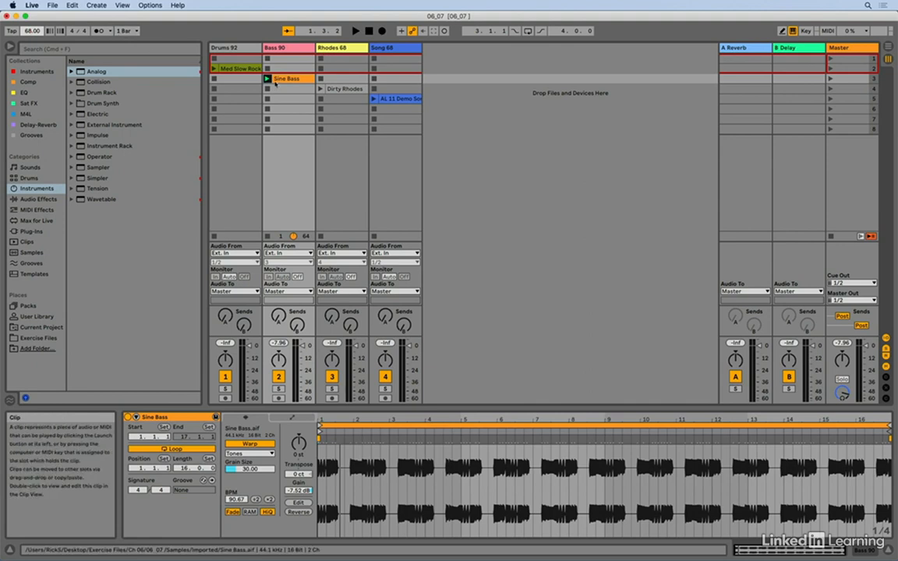
{"action": "left_click", "coordinate": [267, 78]}
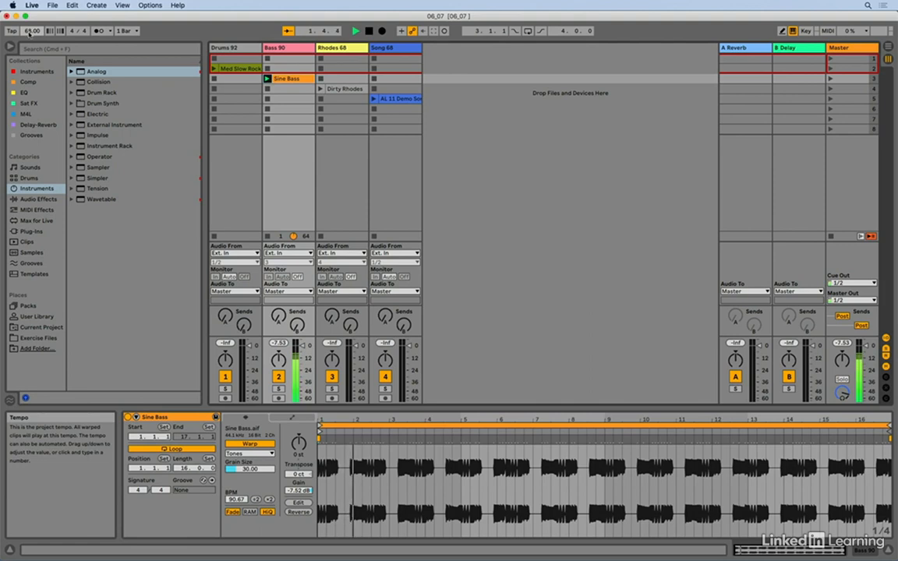
{"action": "mouse_move", "coordinate": [32, 30]}
{"action": "left_mouse_down"}
{"action": "mouse_move", "coordinate": [32, 13]}
{"action": "mouse_move", "coordinate": [32, 27]}
{"action": "left_mouse_up"}
{"action": "left_click_drag", "start_coordinate": [249, 469], "coordinate": [250, 436]}
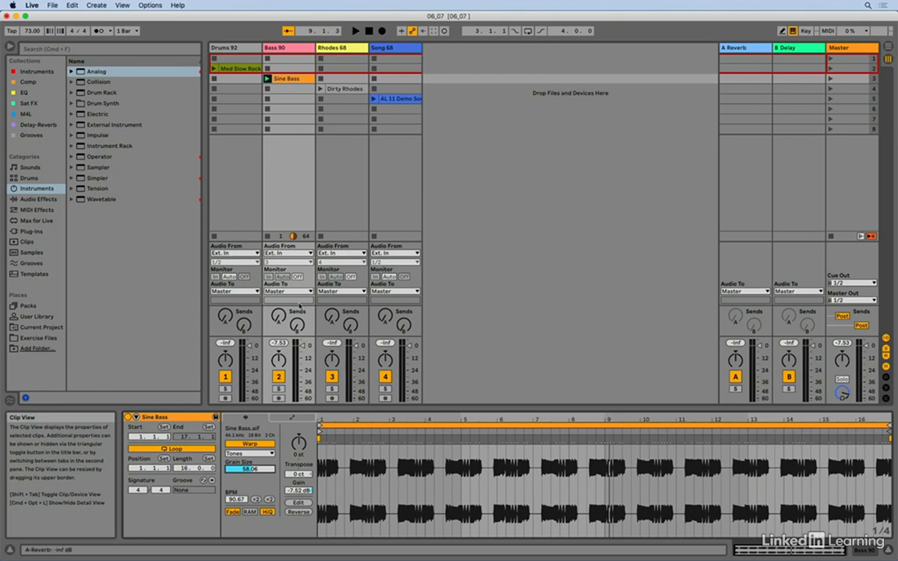
- Select the Dirty Rhodes clip and choose Texture as its warp mode
{"action": "left_click", "coordinate": [339, 90]}
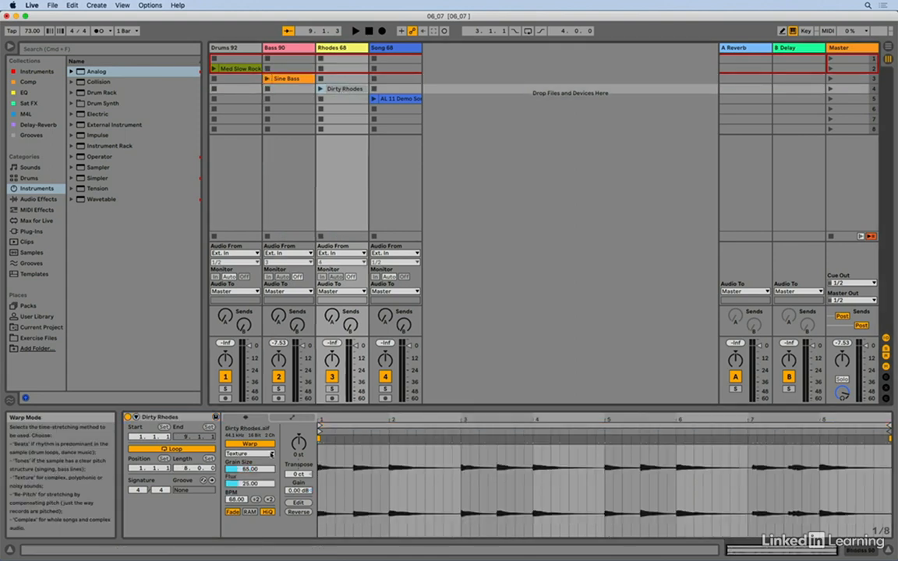
{"action": "left_click", "coordinate": [271, 454]}
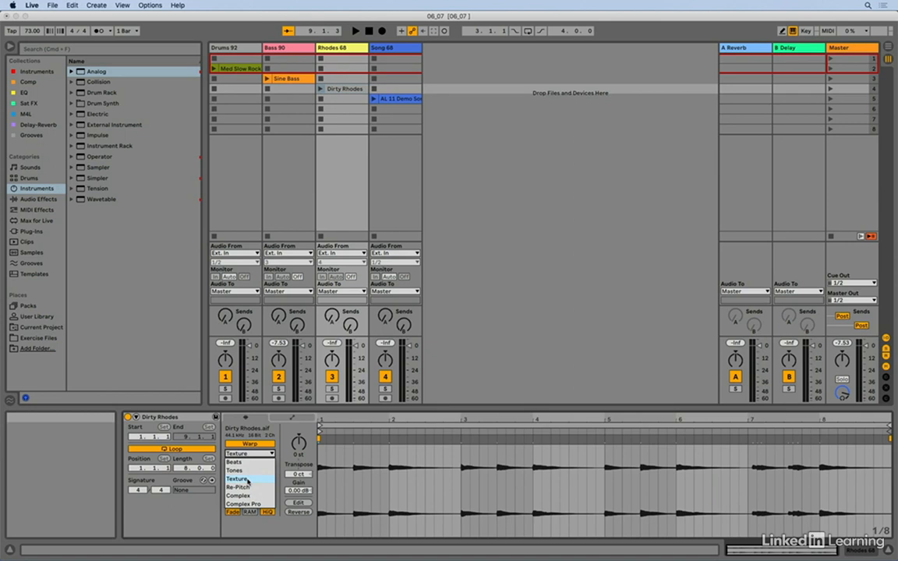
{"action": "left_click", "coordinate": [247, 480]}
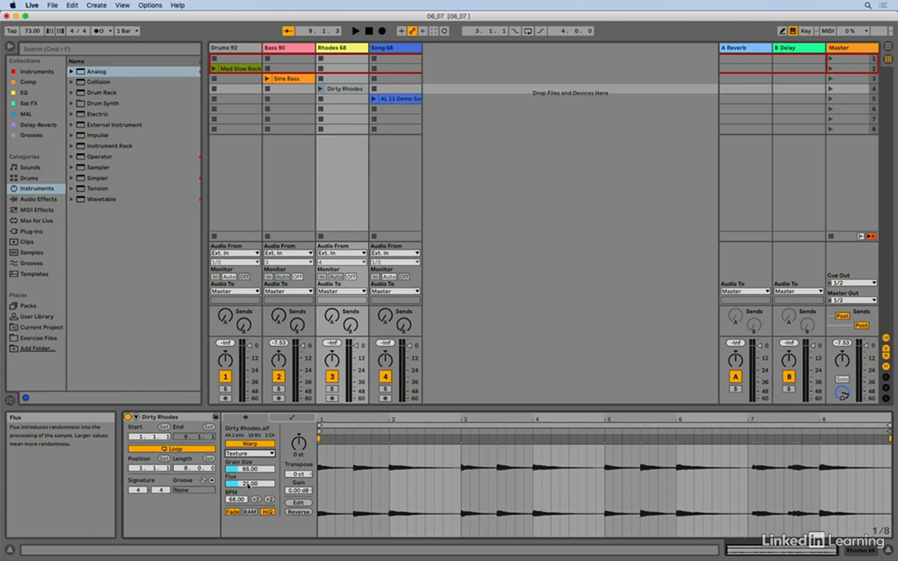
- Play the Dirty Rhodes clip at 50 BPM while setting its grain size to 165.12 and flux to 14.84
{"action": "left_click", "coordinate": [319, 89]}
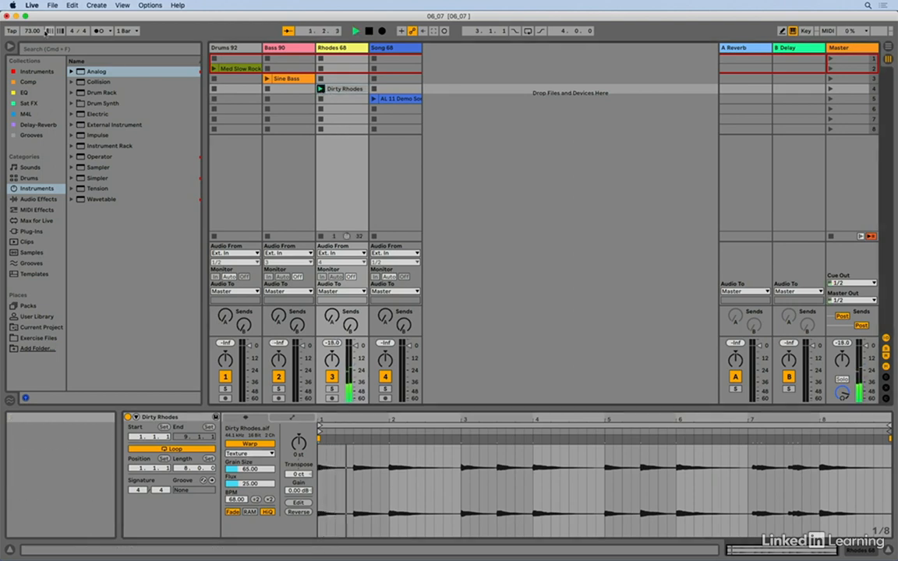
{"action": "left_click_drag", "start_coordinate": [32, 31], "coordinate": [32, 49]}
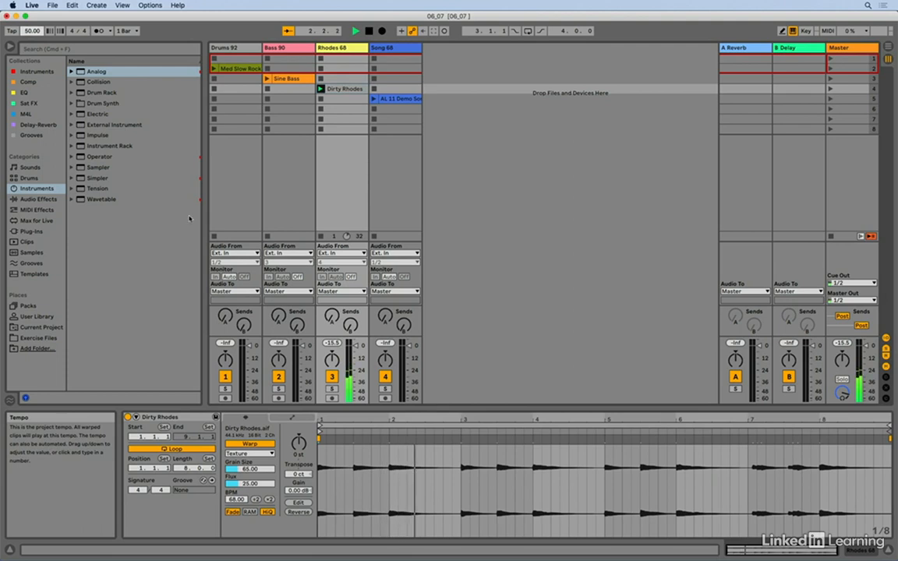
{"action": "left_click_drag", "start_coordinate": [250, 468], "coordinate": [249, 412]}
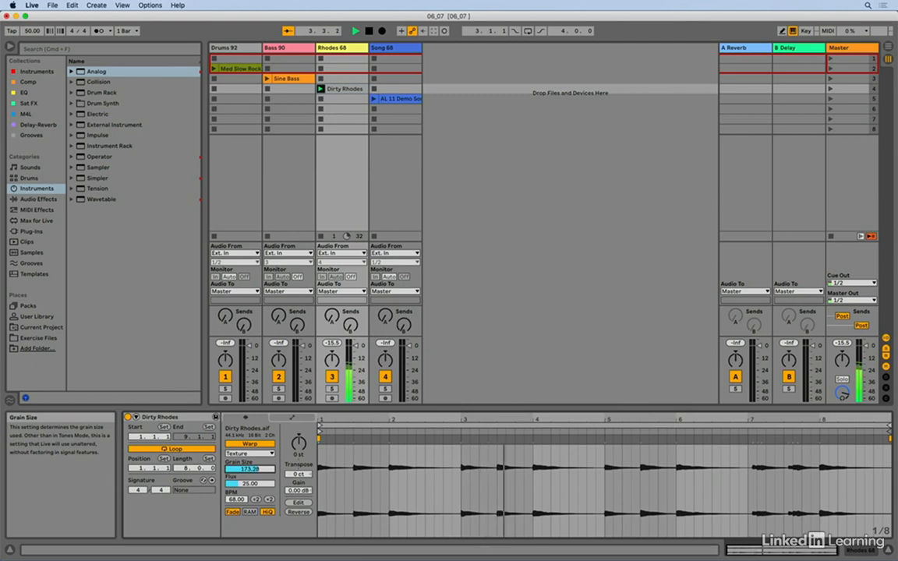
{"action": "mouse_move", "coordinate": [250, 469]}
{"action": "left_mouse_down"}
{"action": "mouse_move", "coordinate": [238, 478]}
{"action": "mouse_move", "coordinate": [237, 460]}
{"action": "left_mouse_up"}
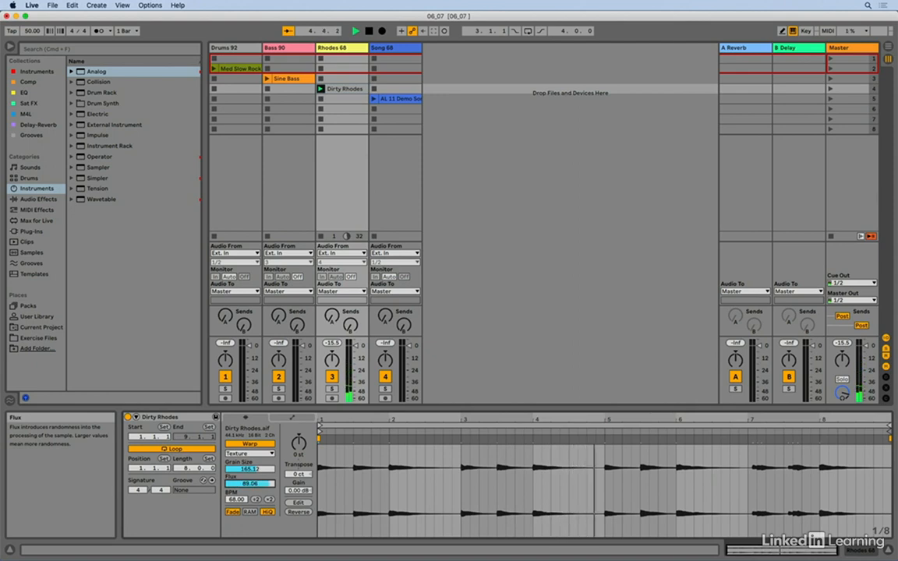
{"action": "left_click_drag", "start_coordinate": [249, 484], "coordinate": [250, 545]}
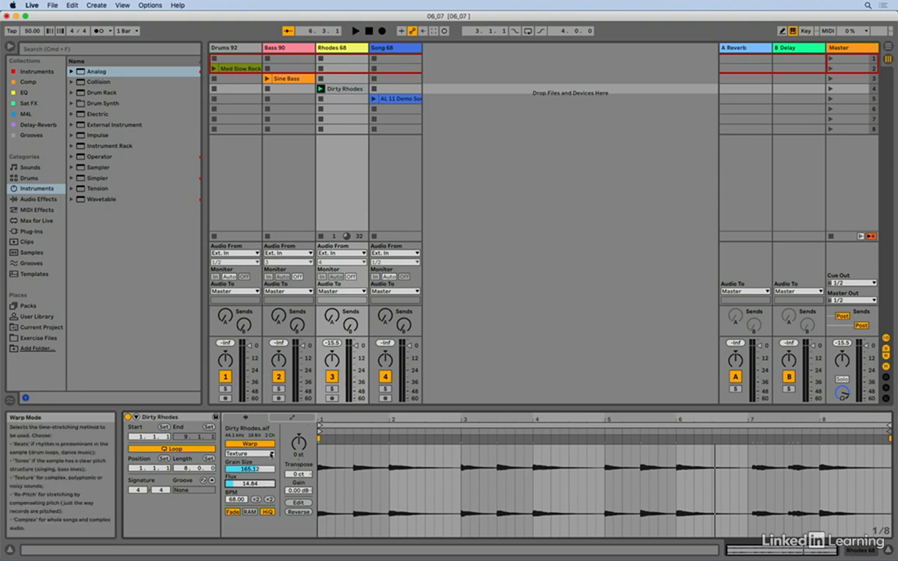
- Review the Dirty Rhodes clip's warp mode options and stop the Rhodes track's clip
{"action": "left_click", "coordinate": [271, 453]}
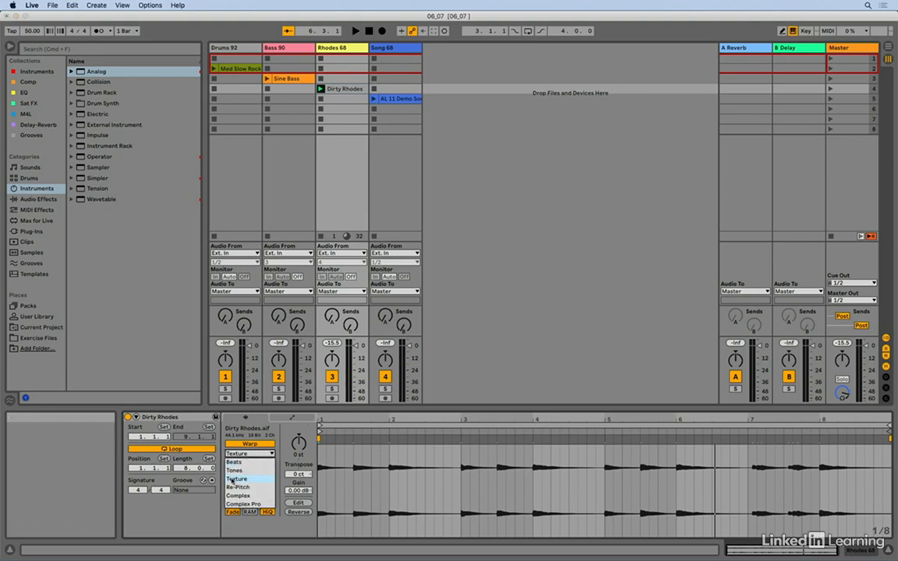
{"action": "left_click", "coordinate": [277, 431]}
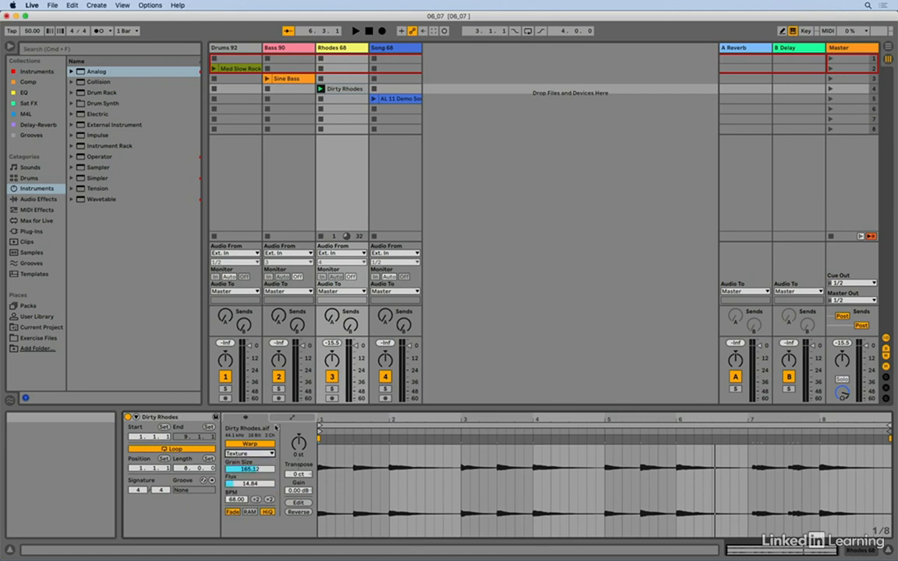
{"action": "left_click", "coordinate": [319, 99]}
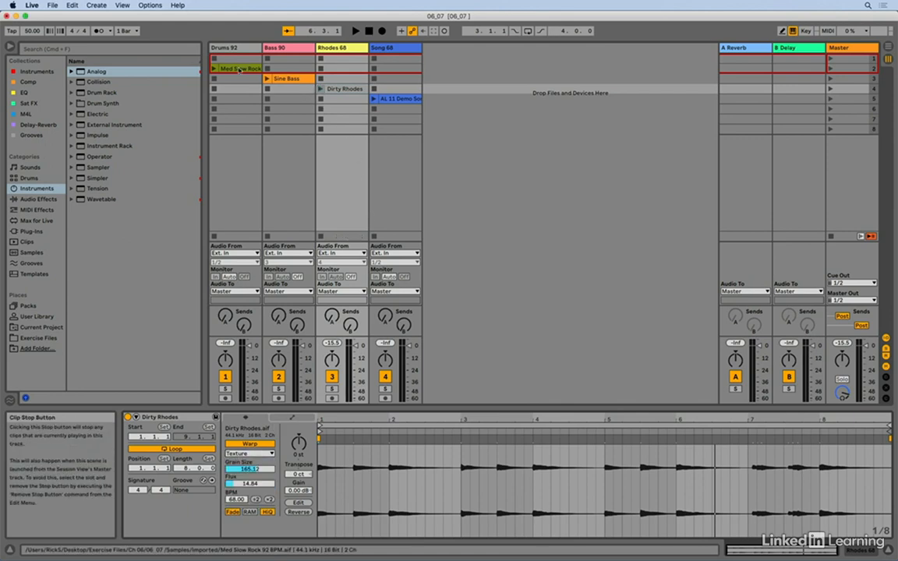
- Check the Med Slow Rock drum clip's Preserve options and set its warp mode to Re-Pitch
{"action": "left_click", "coordinate": [234, 68]}
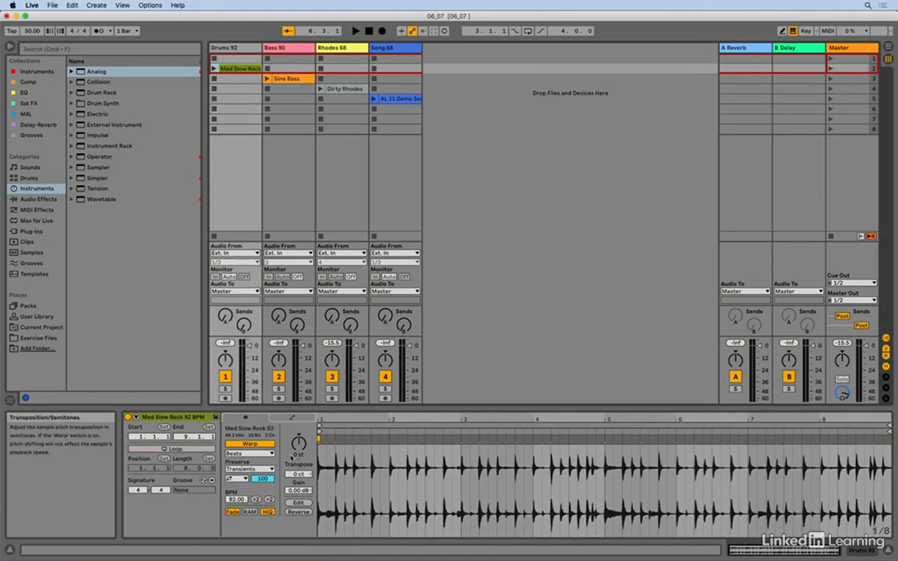
{"action": "left_click", "coordinate": [268, 469]}
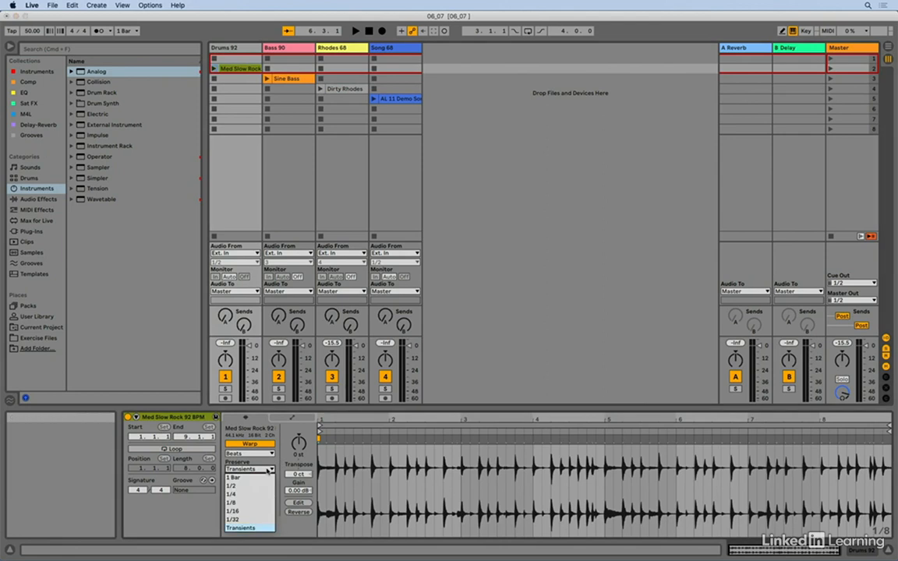
{"action": "left_click", "coordinate": [267, 468]}
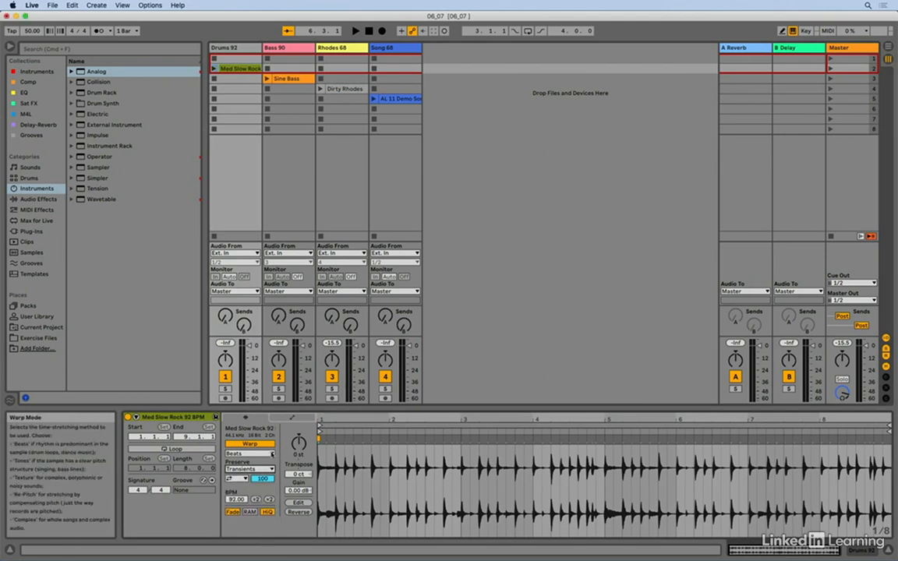
{"action": "left_click", "coordinate": [250, 453]}
{"action": "left_click", "coordinate": [241, 487]}
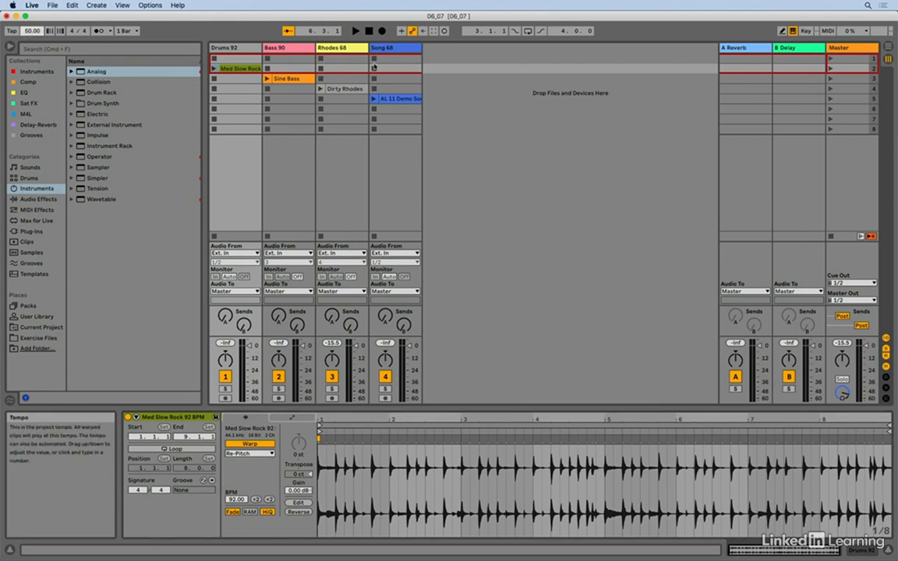
- Play the Med Slow Rock clip at 92 BPM and lower the tempo to 43 BPM during playback
{"action": "type", "text": "92"}
{"action": "key", "text": "Return"}
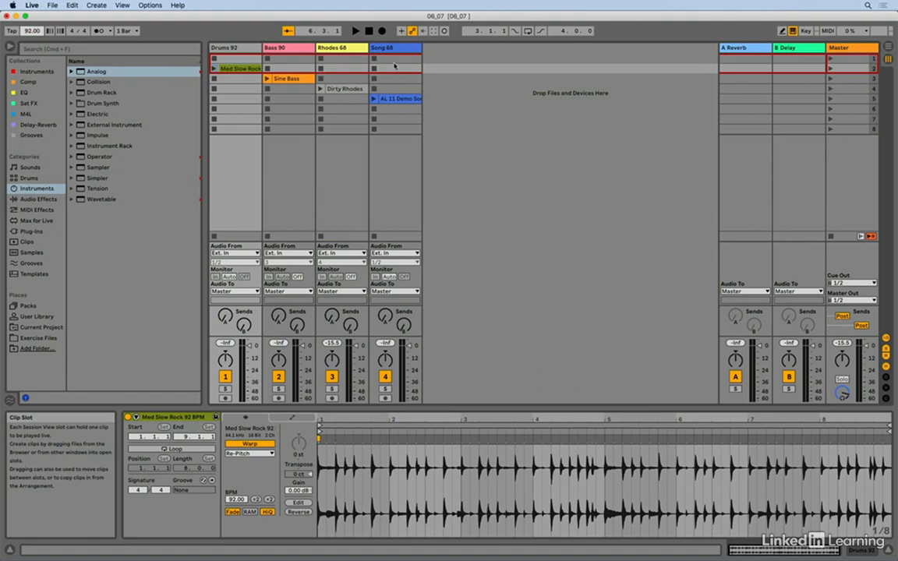
{"action": "left_click", "coordinate": [214, 68]}
{"action": "left_click_drag", "start_coordinate": [32, 31], "coordinate": [32, 68]}
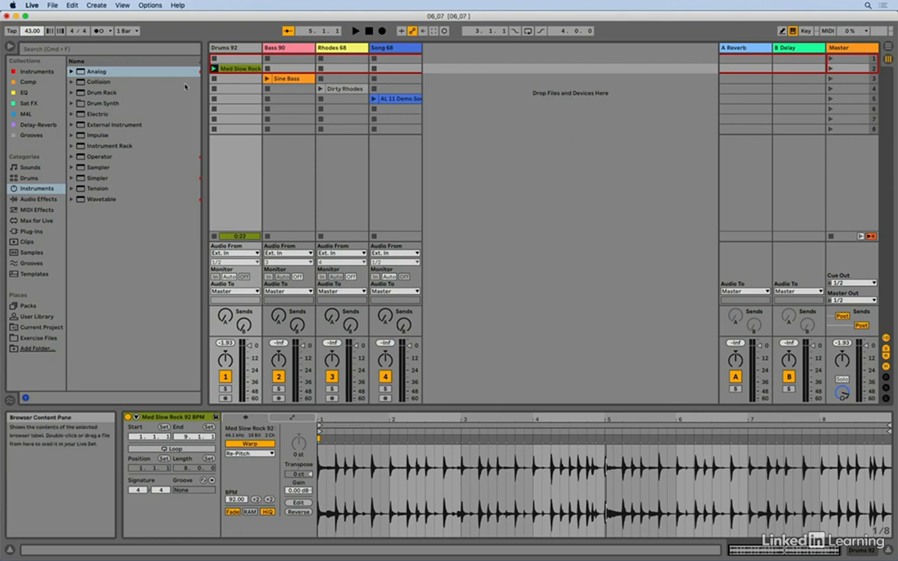
- Select the AL 11 Demo Song clip and review its available warp modes
{"action": "left_click", "coordinate": [402, 100]}
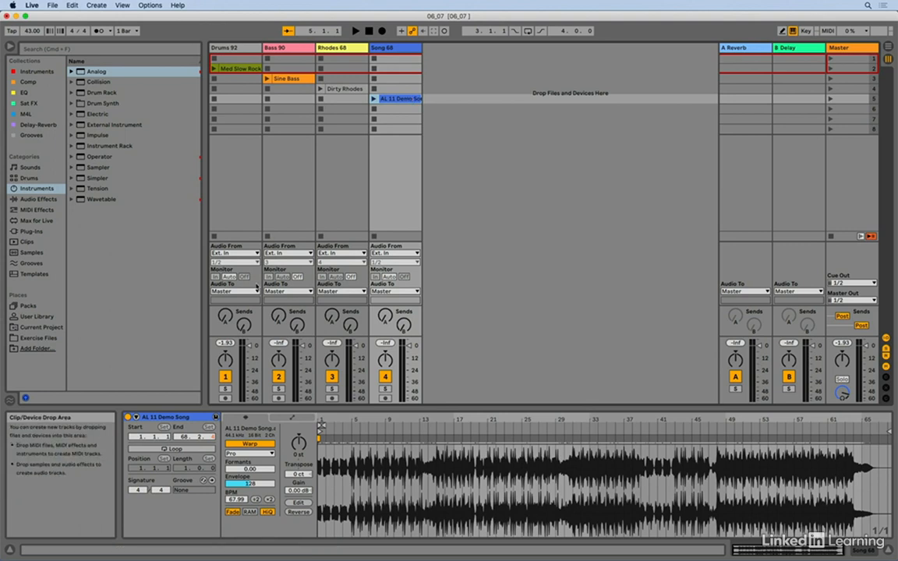
{"action": "left_click", "coordinate": [271, 453]}
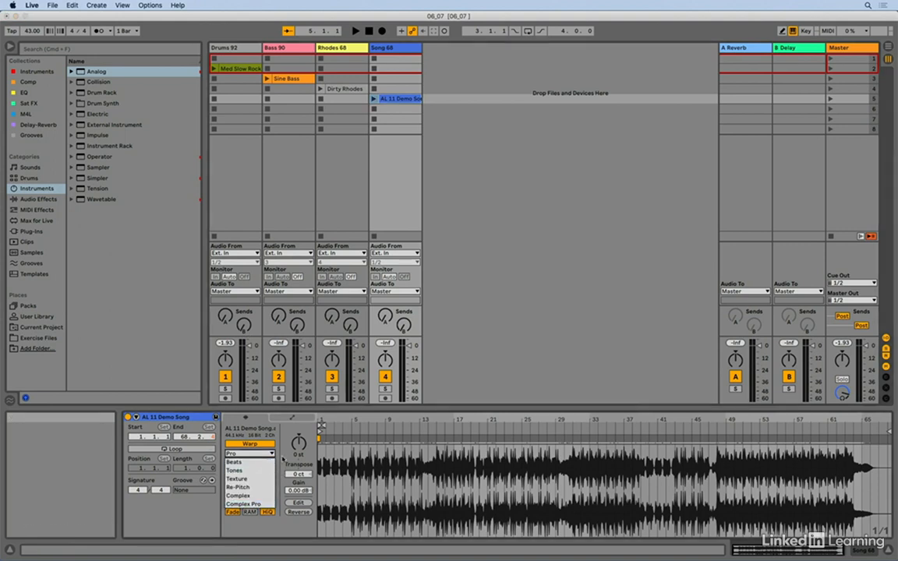
{"action": "left_click", "coordinate": [285, 463]}
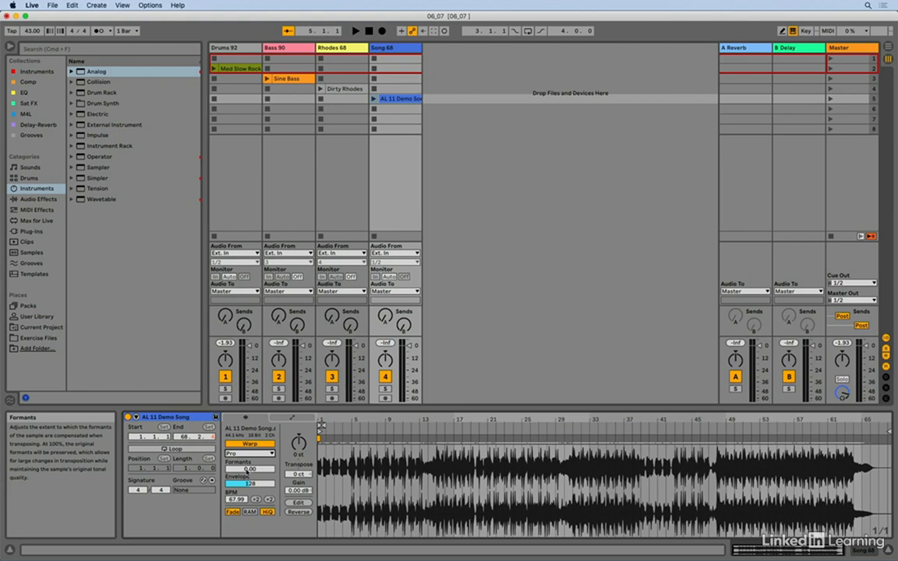
- Raise the AL 11 Demo Song clip's Formants to 65.62 and return it to 0.00
{"action": "left_click_drag", "start_coordinate": [247, 471], "coordinate": [247, 419]}
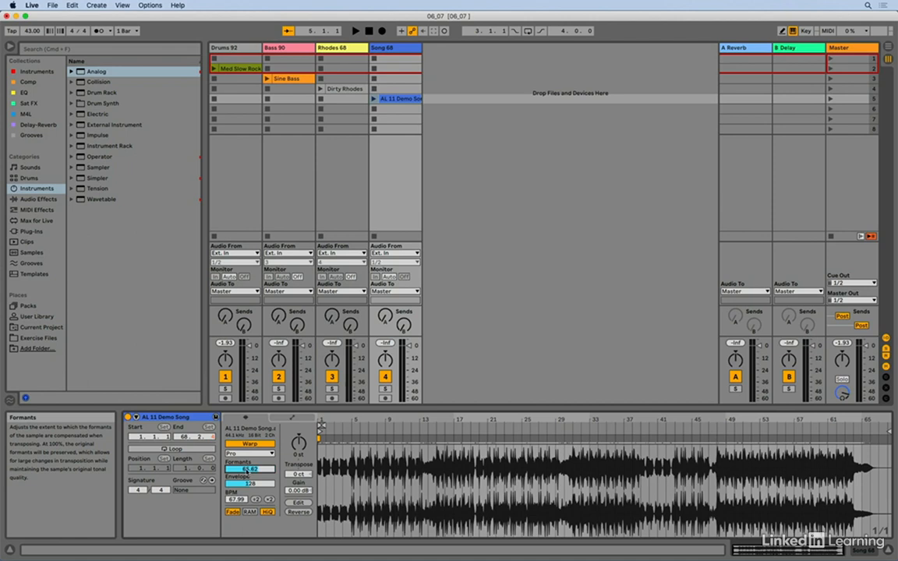
{"action": "left_click_drag", "start_coordinate": [247, 471], "coordinate": [247, 523]}
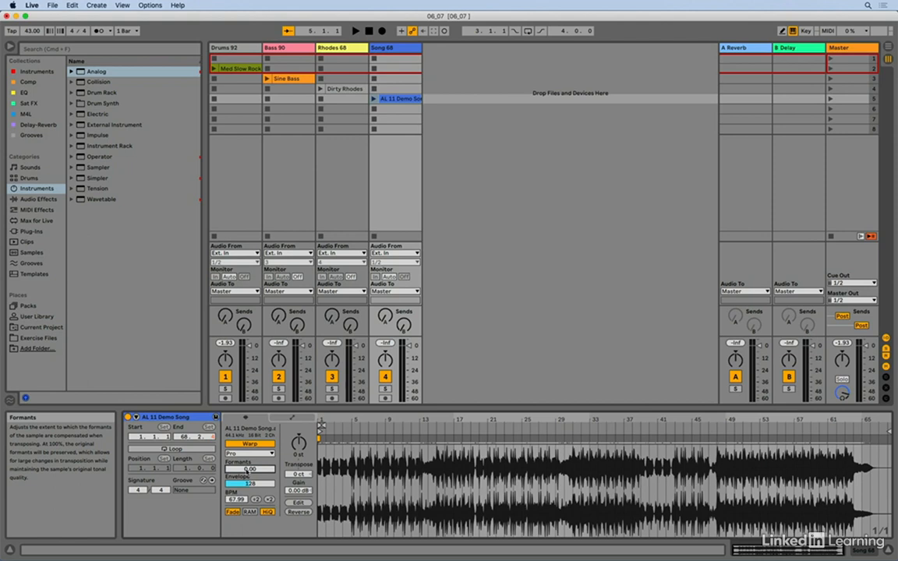
- Play the AL 11 Demo Song clip while setting Formants to 100, Envelope to 151 and the tempo to 49 BPM
{"action": "left_click", "coordinate": [373, 99]}
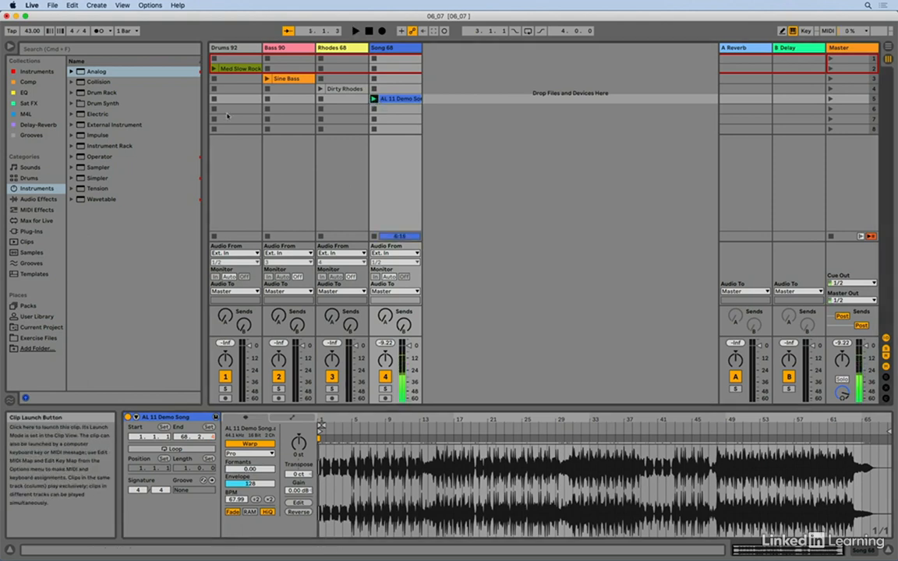
{"action": "left_click_drag", "start_coordinate": [30, 31], "coordinate": [30, 19]}
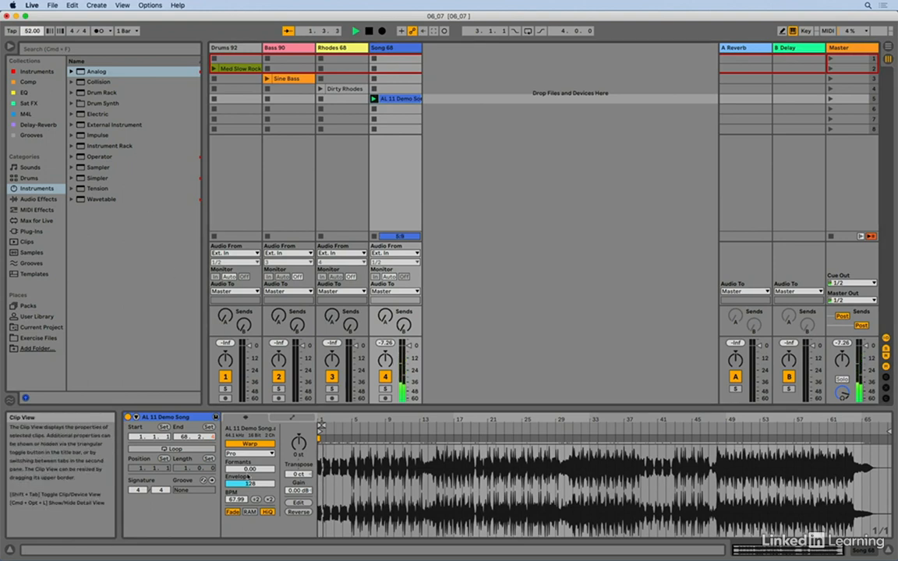
{"action": "left_click_drag", "start_coordinate": [251, 487], "coordinate": [254, 425]}
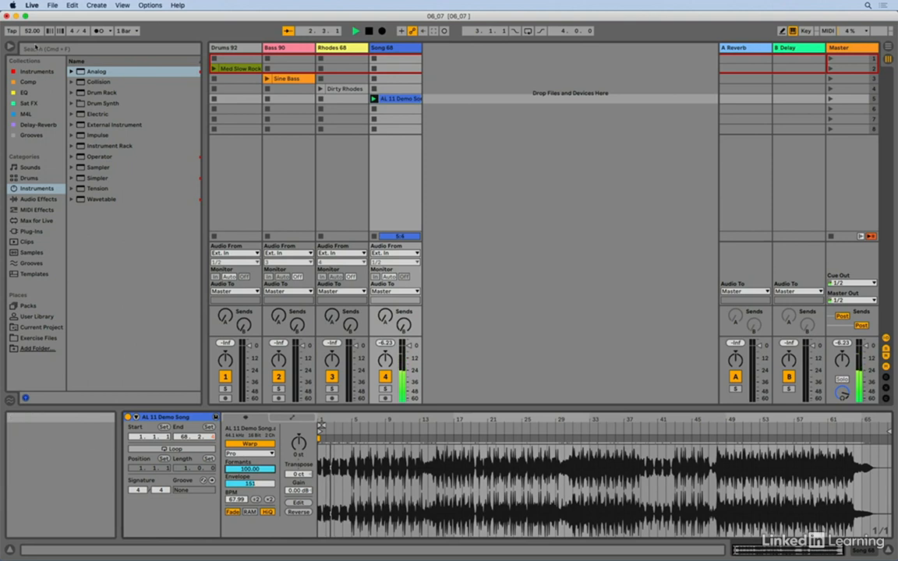
{"action": "left_click_drag", "start_coordinate": [32, 31], "coordinate": [30, 52]}
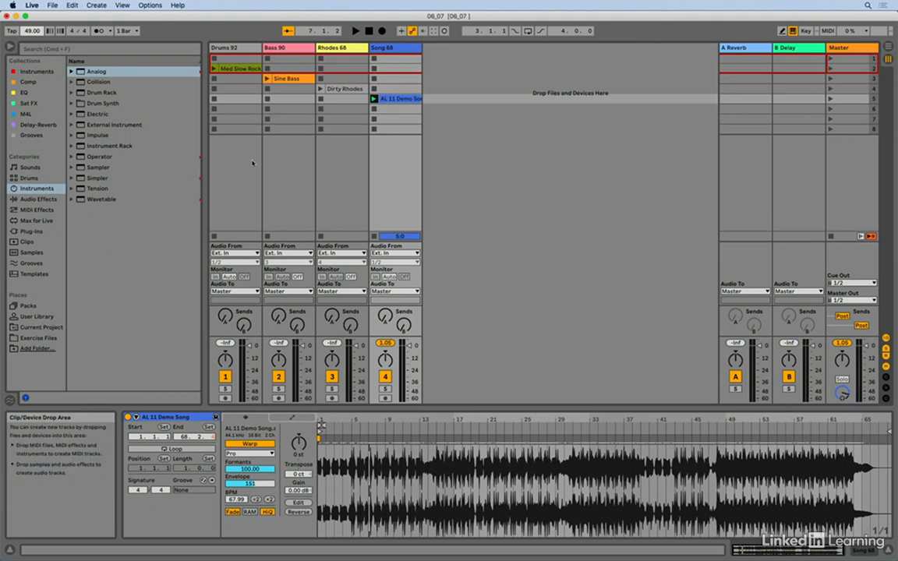
- Display the Sine Bass clip's warp settings again
{"action": "left_click", "coordinate": [267, 79]}
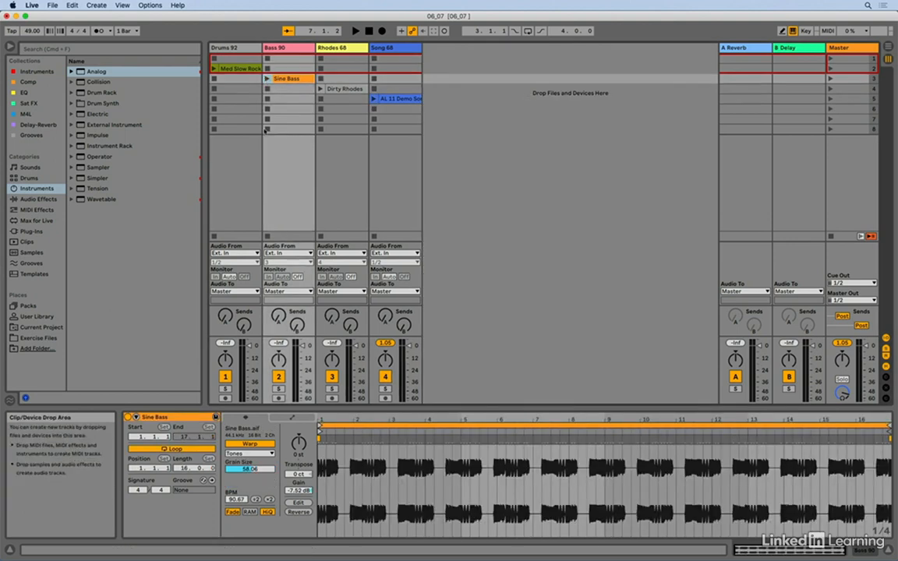
- Switch the Sine Bass clip's warp mode to Complex Pro and set the project tempo to 50 BPM
{"action": "left_click", "coordinate": [247, 453]}
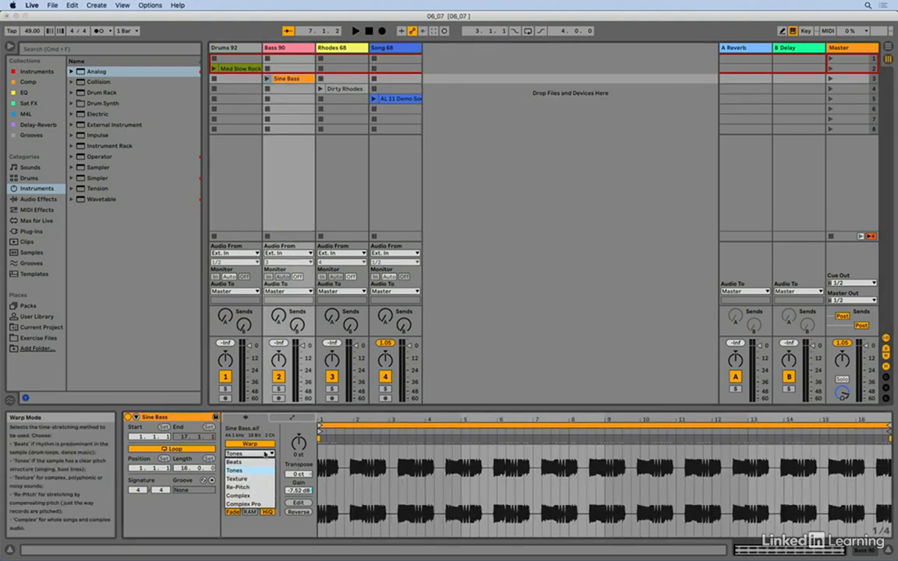
{"action": "left_click", "coordinate": [243, 503]}
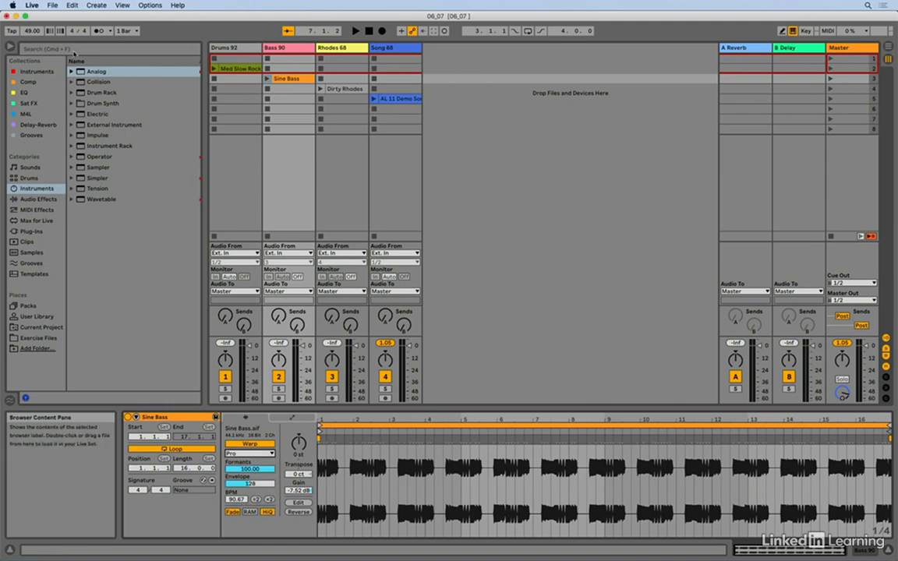
{"action": "left_click_drag", "start_coordinate": [31, 31], "coordinate": [31, 25]}
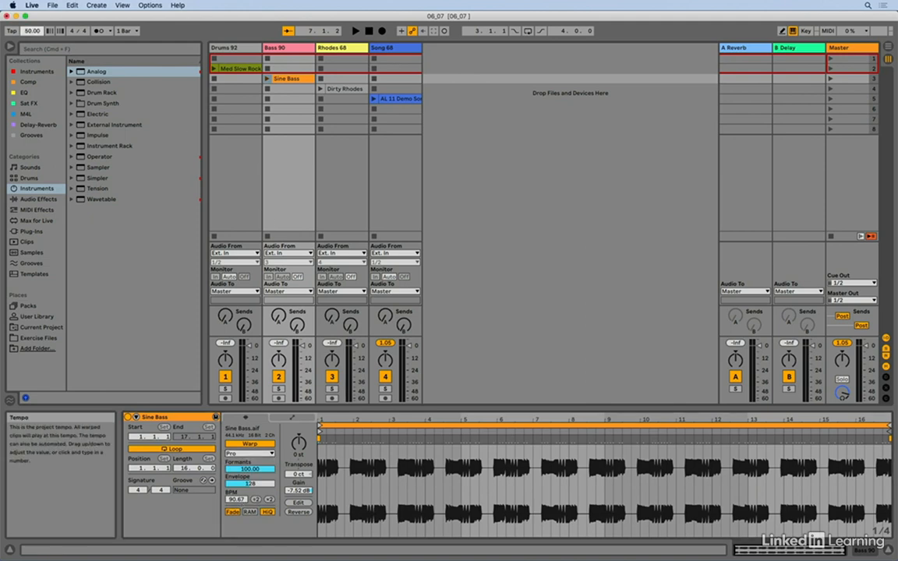
- Audition the Sine Bass clip while raising its Envelope to 207, and stop playback
{"action": "left_click", "coordinate": [268, 79]}
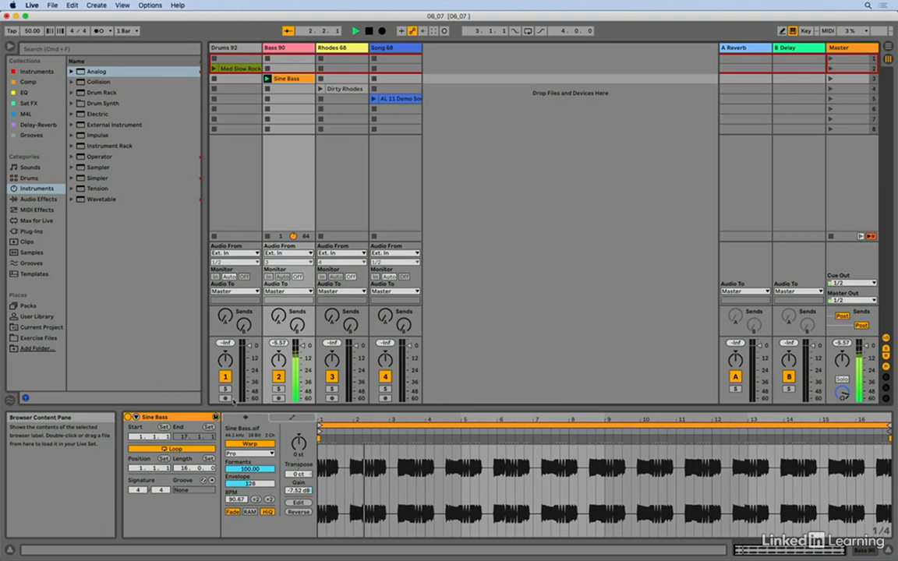
{"action": "left_click_drag", "start_coordinate": [250, 484], "coordinate": [250, 452]}
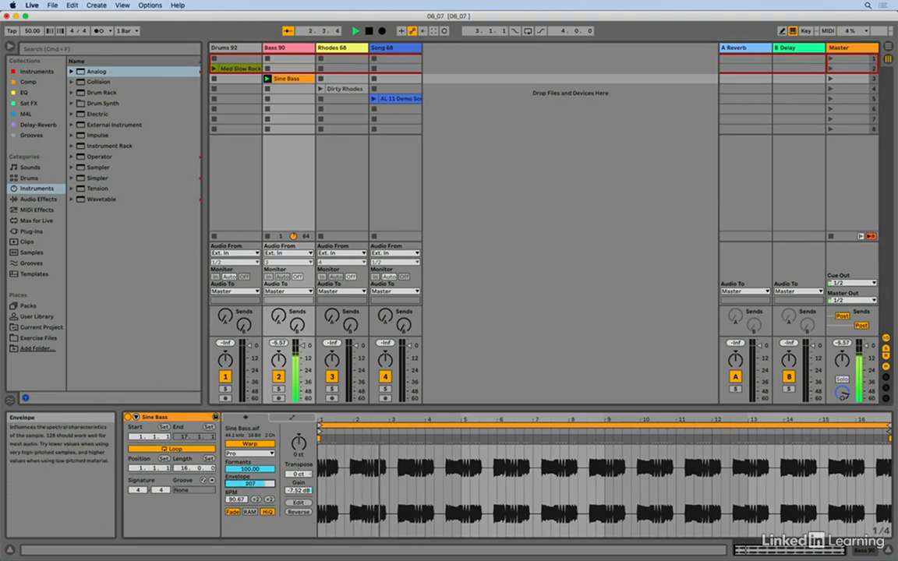
{"action": "key", "text": "space"}
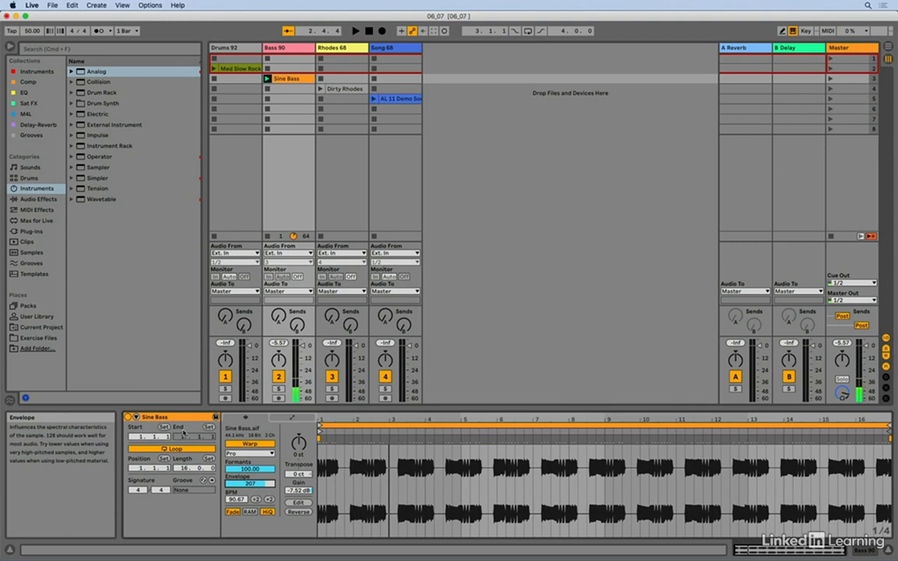